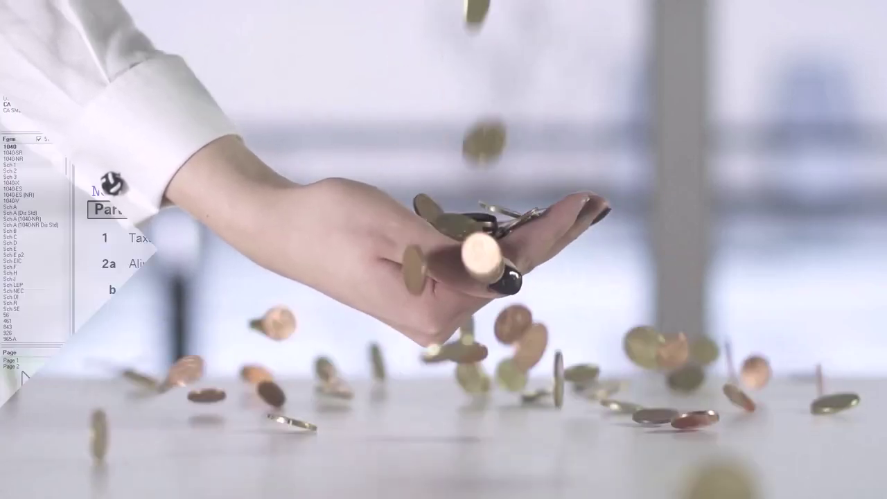
Step: Show Schedule 1 page 2, Part II Adjustments to Income, with lines 11–19a
{"action": "left_click", "coordinate": [18, 367]}
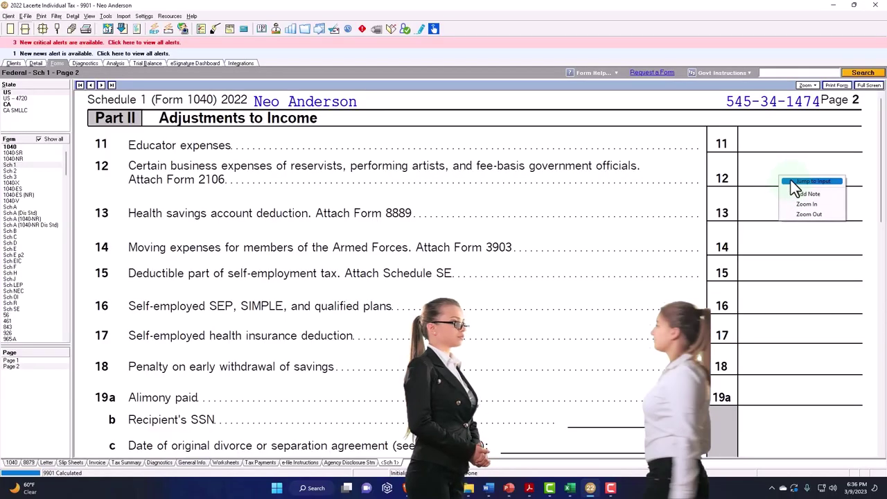
Step: From line 12's feeding inputs, go to the Reservists Form 2106 screen and dismiss the vehicle notice
{"action": "left_click", "coordinate": [791, 180]}
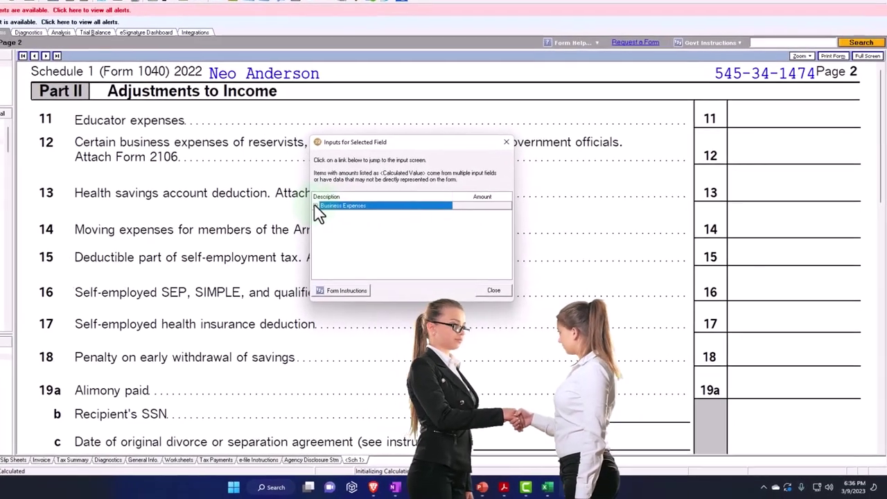
{"action": "left_click", "coordinate": [315, 206]}
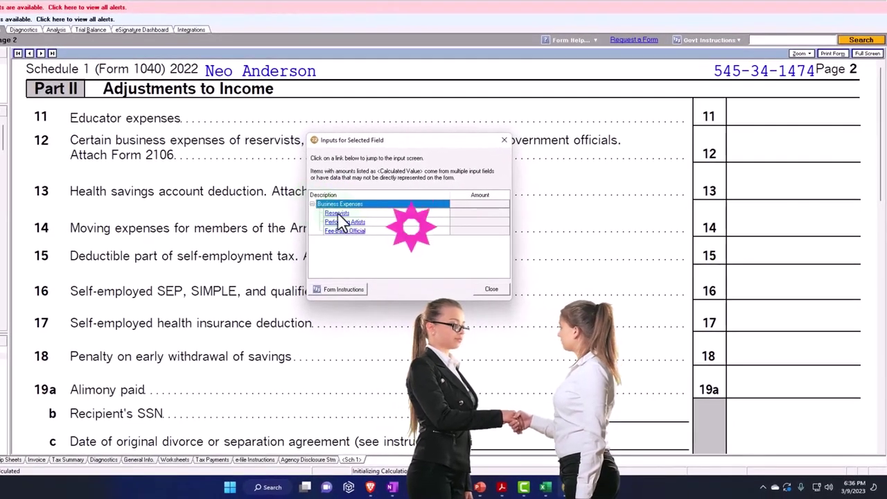
{"action": "left_click", "coordinate": [342, 214]}
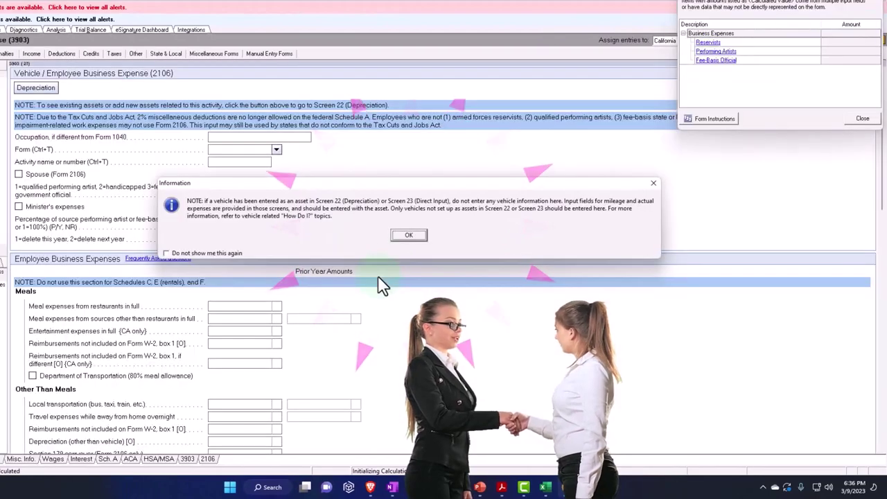
{"action": "left_click", "coordinate": [407, 237]}
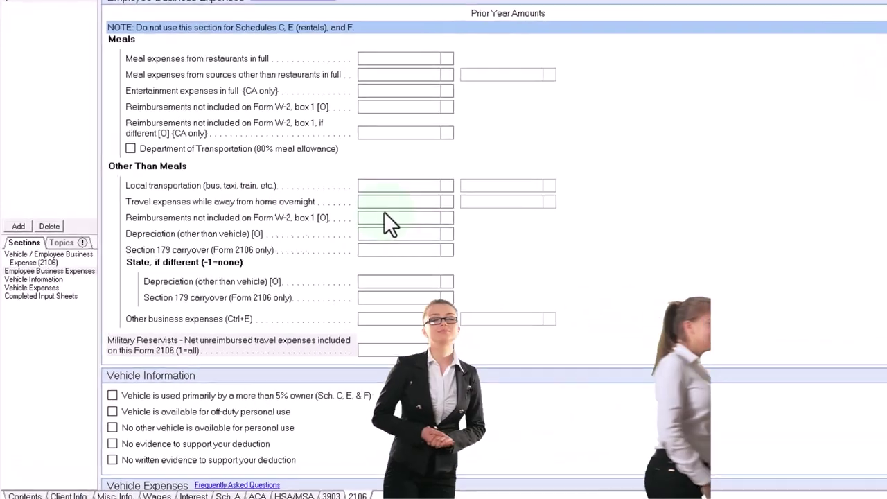
Step: Enter 1000 as travel expenses away from home overnight
{"action": "left_click", "coordinate": [339, 198]}
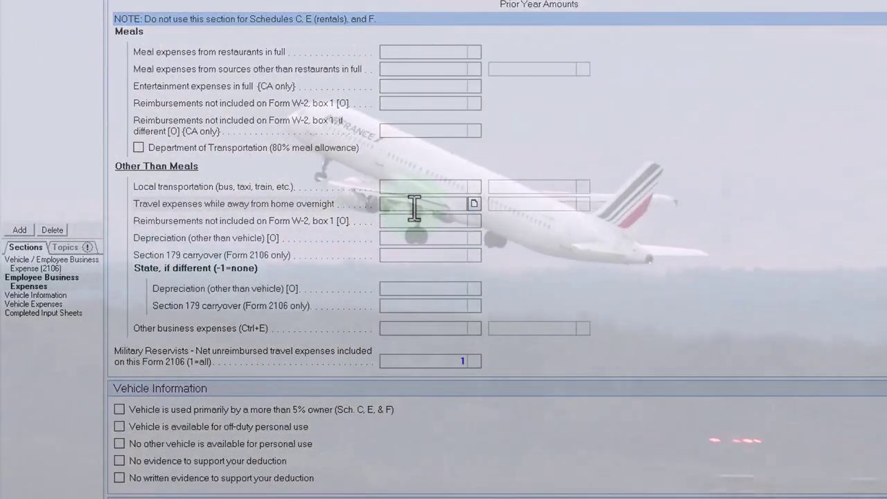
{"action": "type", "text": "1000"}
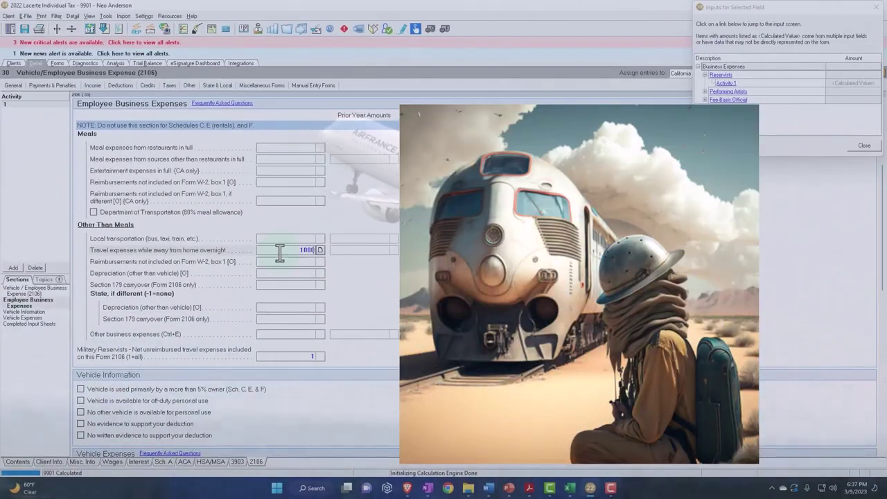
{"action": "key", "text": "Return"}
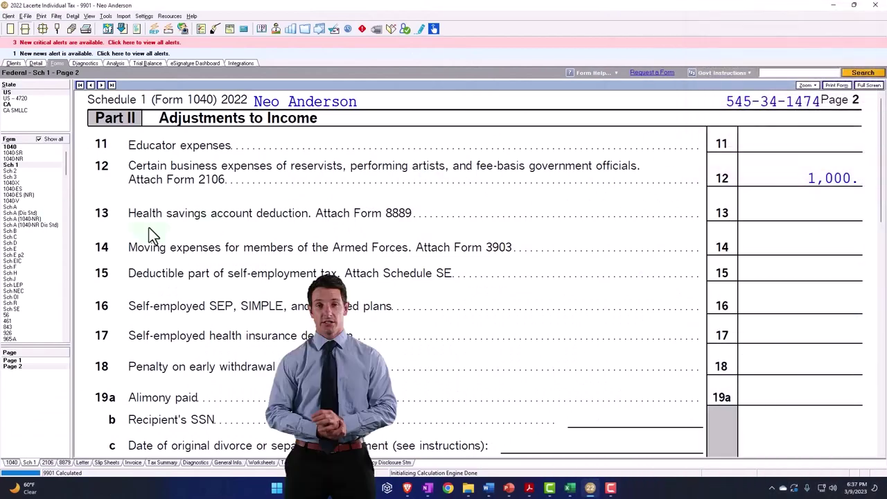
Step: List only forms in use and review Form 2106, showing 1,000 on lines 3, 6 and 10
{"action": "left_click", "coordinate": [39, 139]}
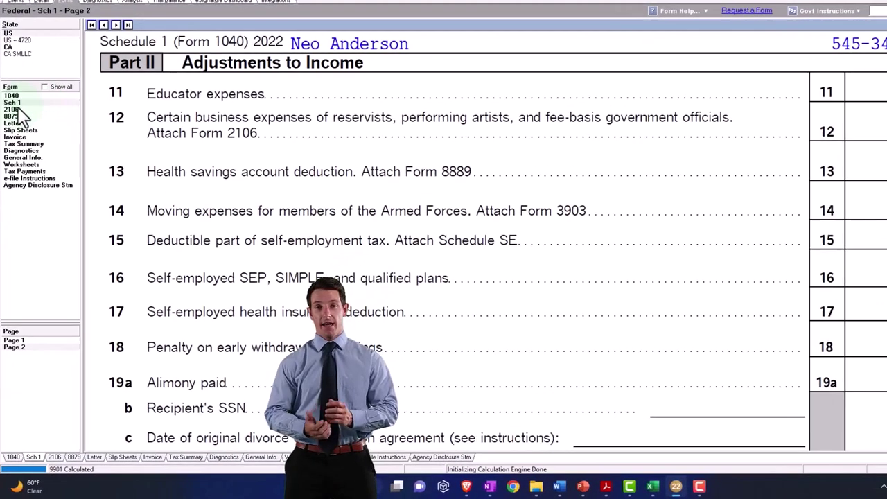
{"action": "left_click", "coordinate": [18, 110]}
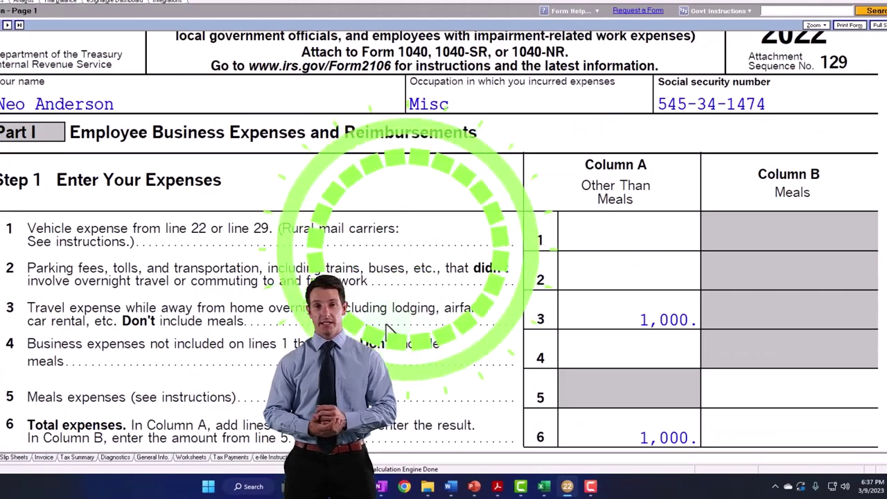
{"action": "scroll", "coordinate": [229, 204], "scroll_direction": "down", "scroll_amount": 2}
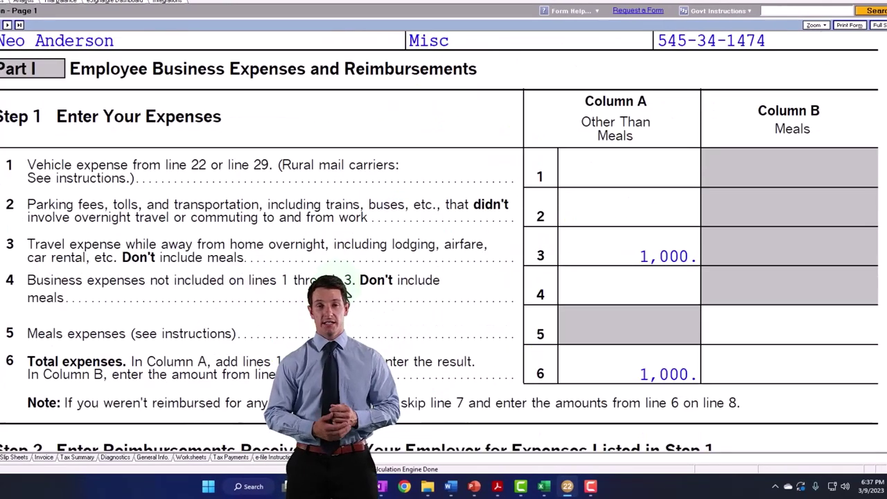
{"action": "scroll", "coordinate": [350, 295], "scroll_direction": "up", "scroll_amount": 2}
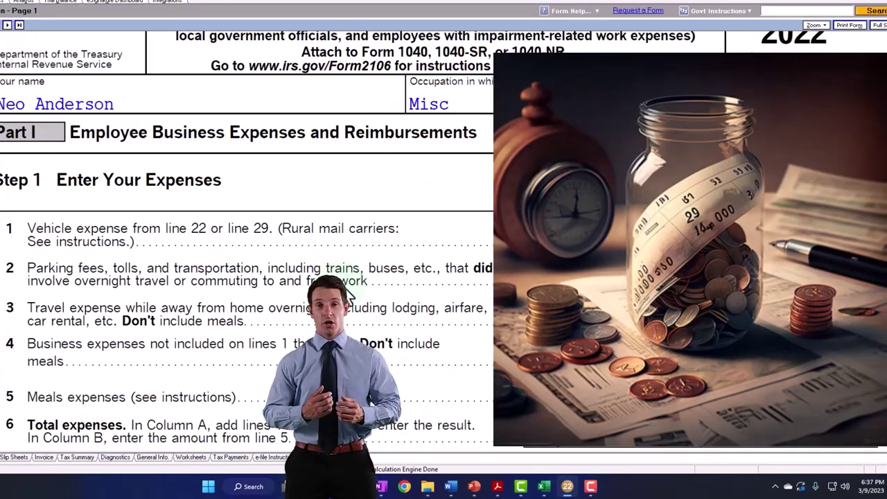
{"action": "scroll", "coordinate": [350, 294], "scroll_direction": "up", "scroll_amount": 2}
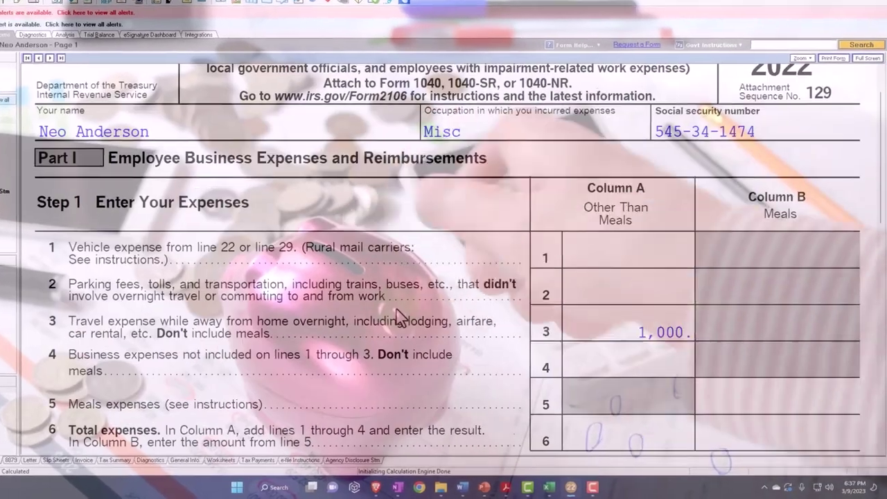
{"action": "scroll", "coordinate": [399, 317], "scroll_direction": "down", "scroll_amount": 3}
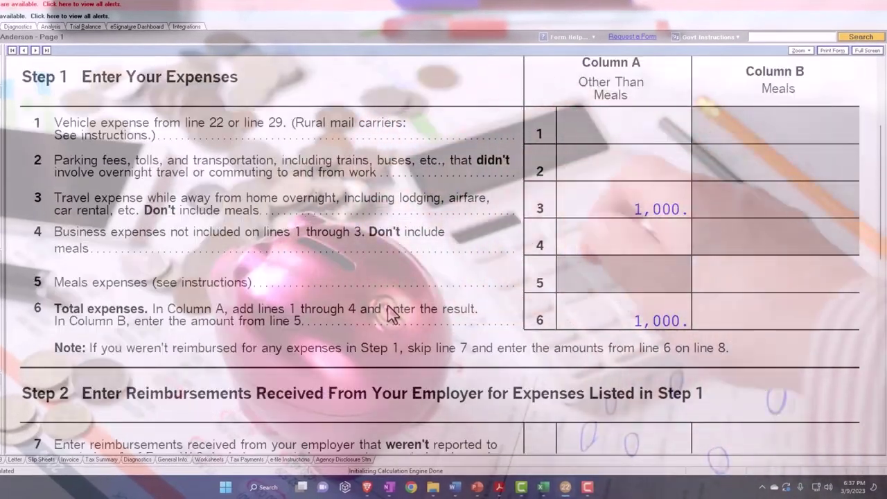
{"action": "scroll", "coordinate": [391, 313], "scroll_direction": "down", "scroll_amount": 5}
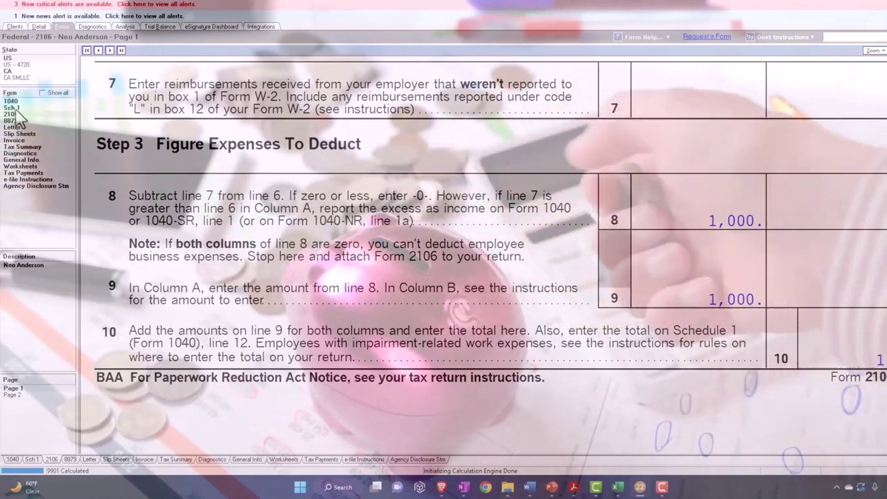
Step: Review Schedule 1 page 2 down to line 26 for the 1,000 adjustment
{"action": "left_click", "coordinate": [15, 108]}
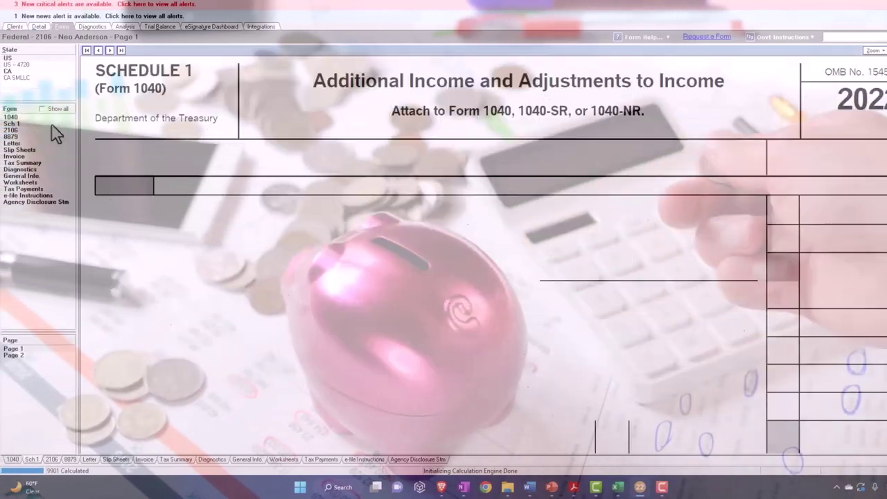
{"action": "scroll", "coordinate": [501, 316], "scroll_direction": "down", "scroll_amount": 5}
{"action": "scroll", "coordinate": [501, 316], "scroll_direction": "down", "scroll_amount": 5}
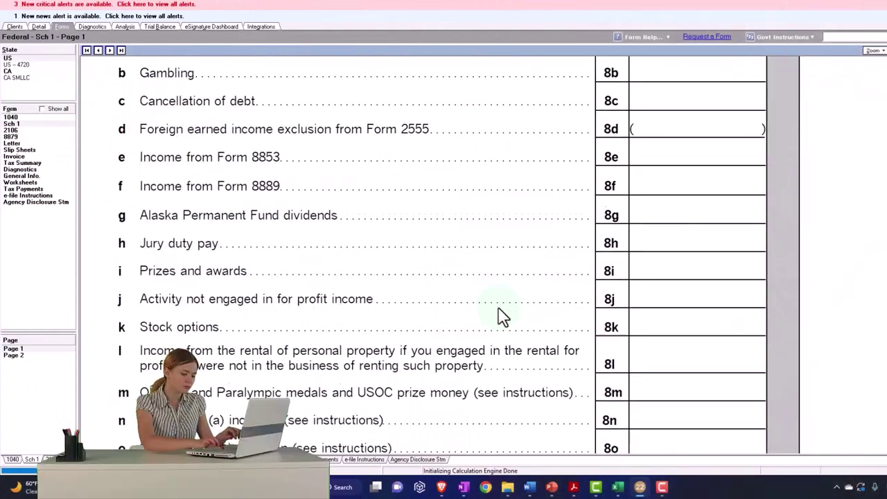
{"action": "left_click", "coordinate": [44, 355]}
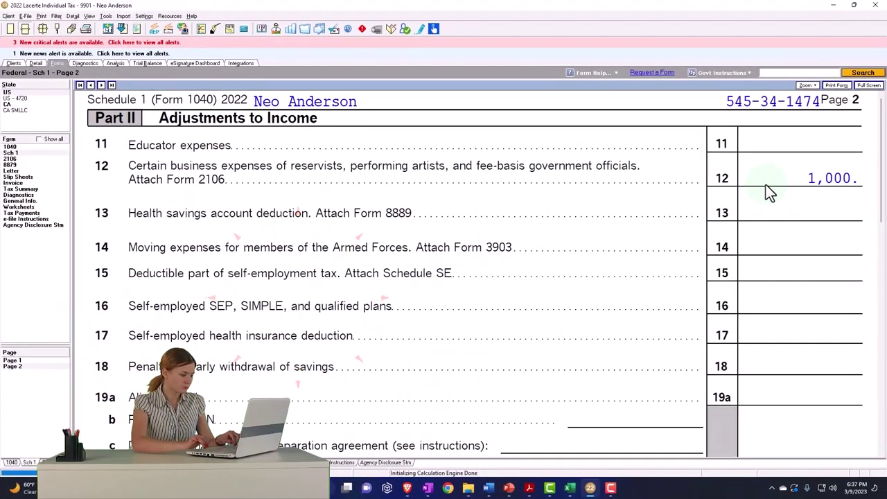
{"action": "scroll", "coordinate": [770, 193], "scroll_direction": "down", "scroll_amount": 15}
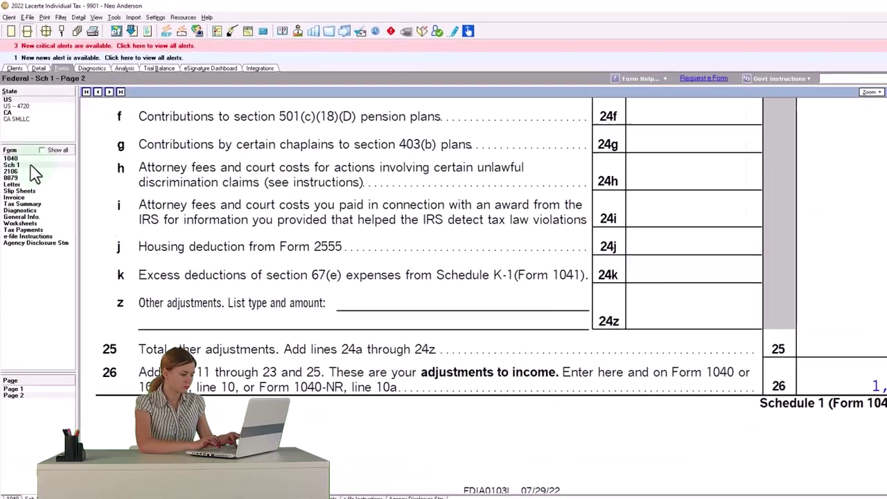
Step: Check Form 1040 line 10: 1,000 adjustments, 99,000 AGI and 86,050 taxable income
{"action": "left_click", "coordinate": [10, 147]}
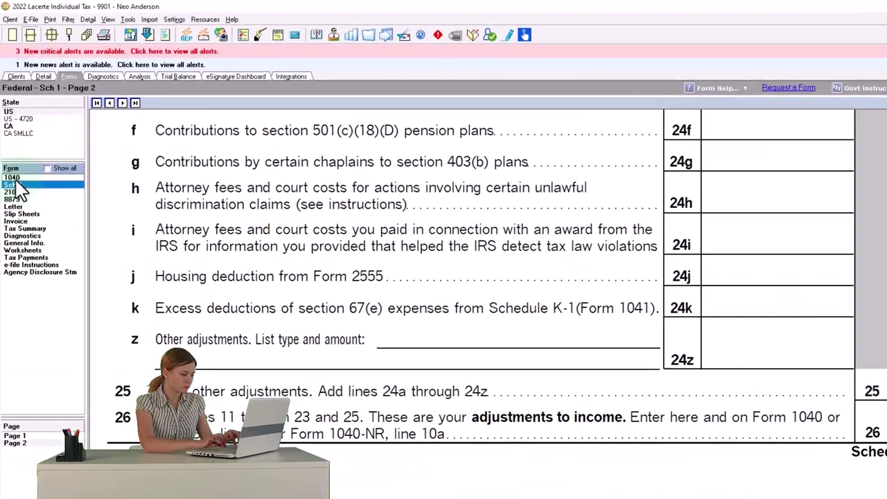
{"action": "scroll", "coordinate": [523, 392], "scroll_direction": "down", "scroll_amount": 10}
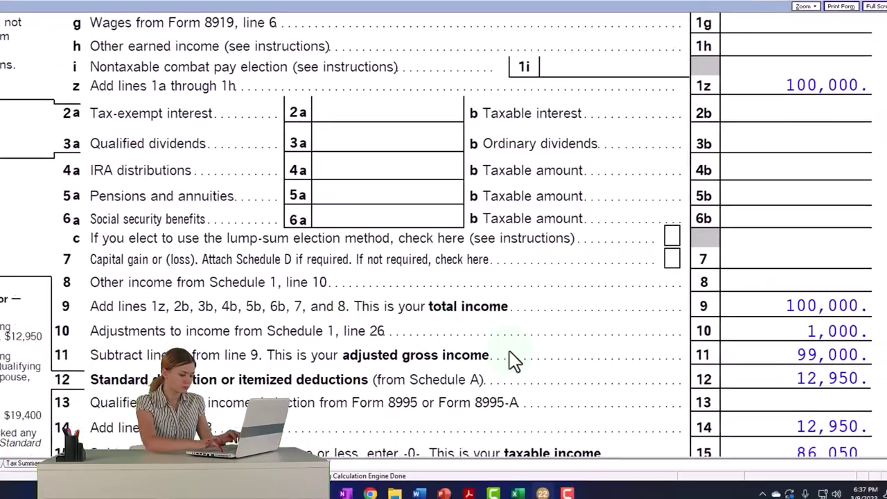
{"action": "left_click", "coordinate": [831, 331]}
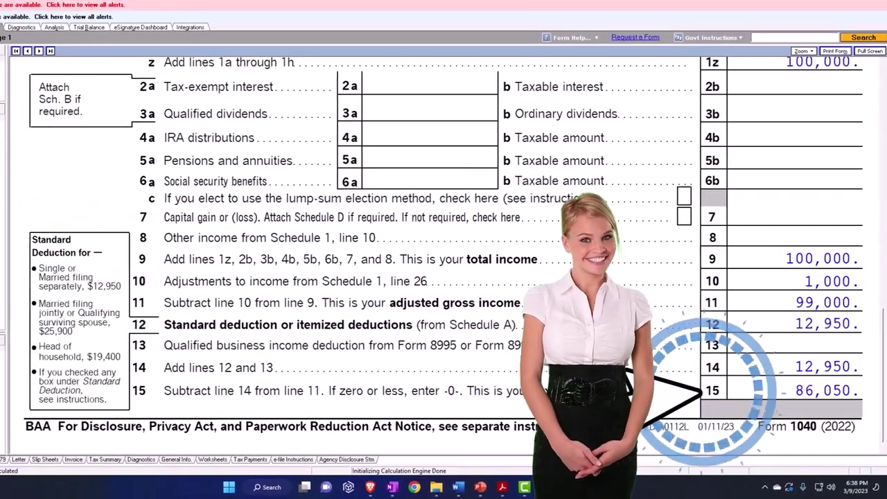
Step: List the inputs feeding line 12 on Schedule 1 page 2
{"action": "left_click", "coordinate": [23, 125]}
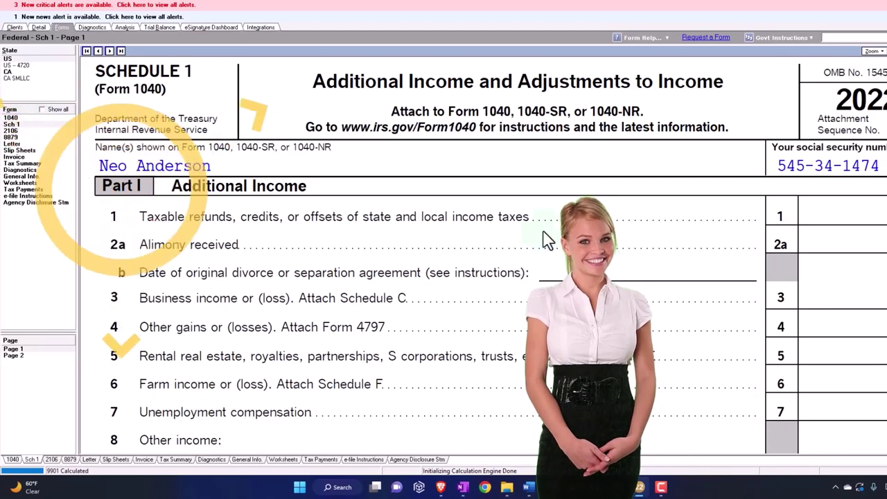
{"action": "scroll", "coordinate": [653, 265], "scroll_direction": "down", "scroll_amount": 10}
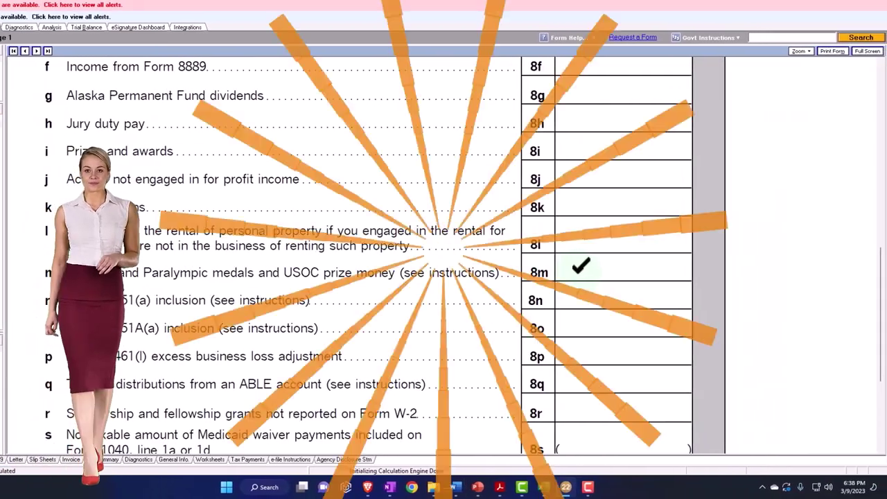
{"action": "left_click", "coordinate": [9, 356]}
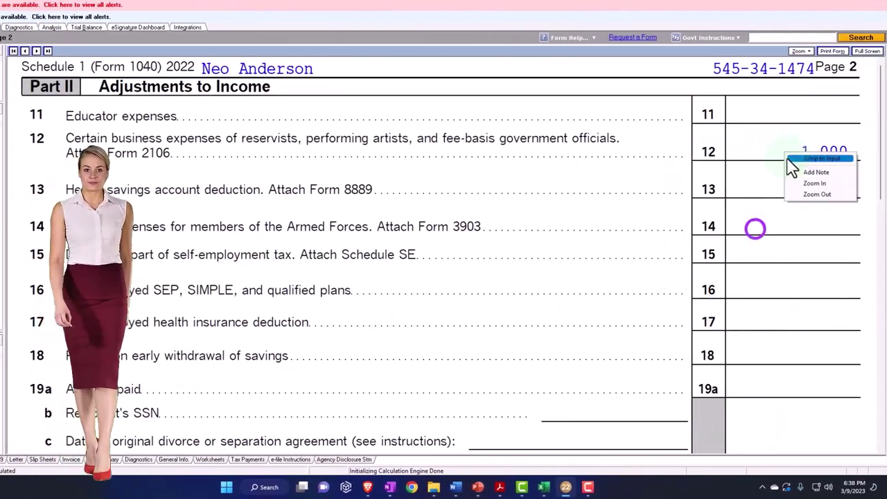
{"action": "left_click", "coordinate": [790, 159]}
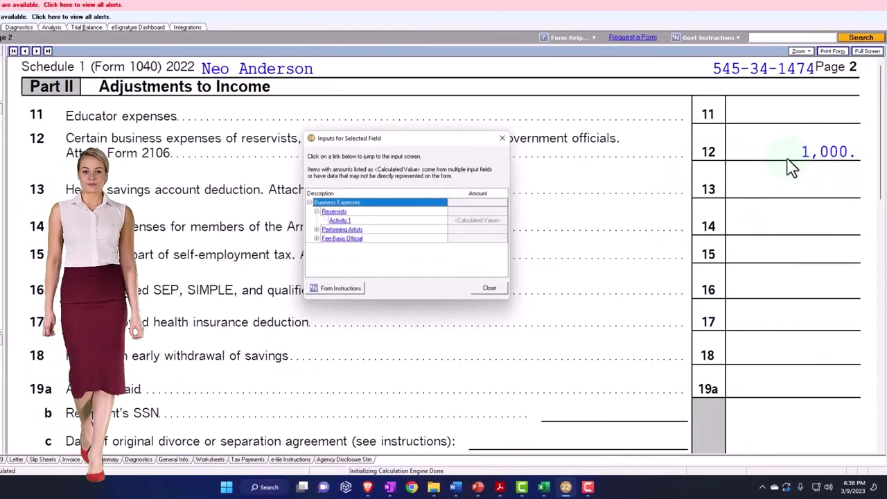
Step: Code the Performing Artists Activity 1 as type 1, qualified performing artist
{"action": "left_click", "coordinate": [337, 239]}
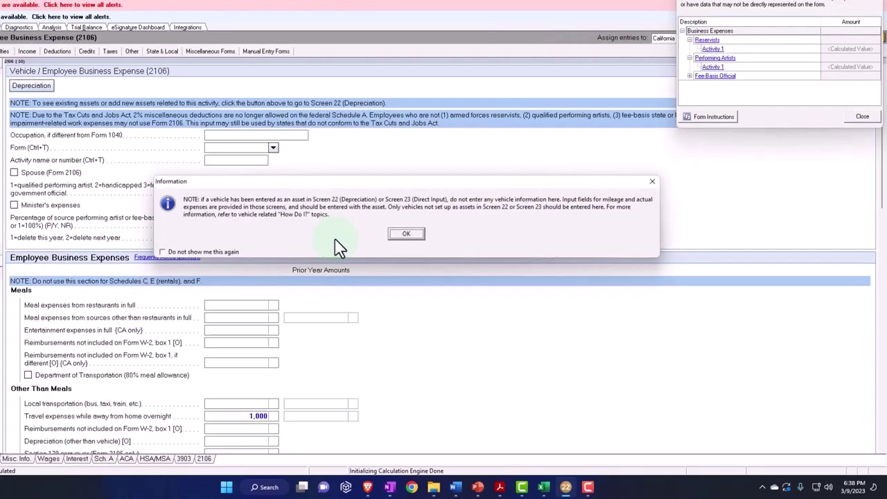
{"action": "left_click", "coordinate": [406, 234]}
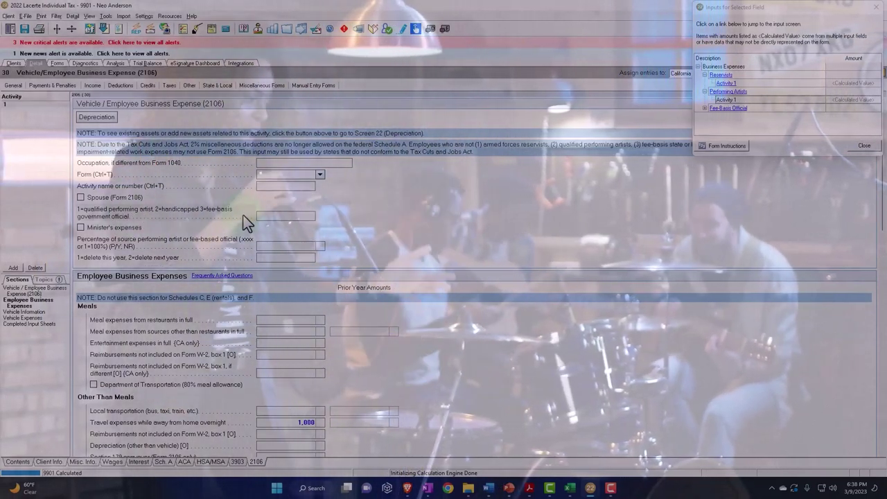
{"action": "type", "text": "1"}
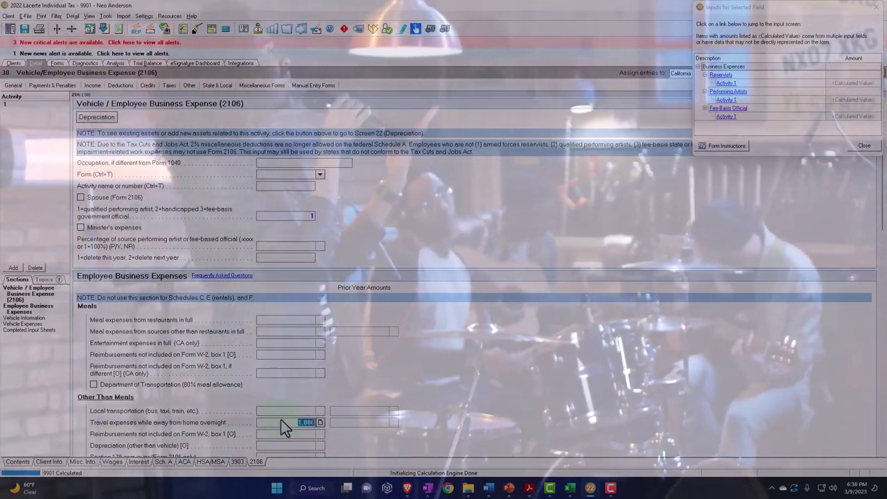
{"action": "key", "text": "Delete"}
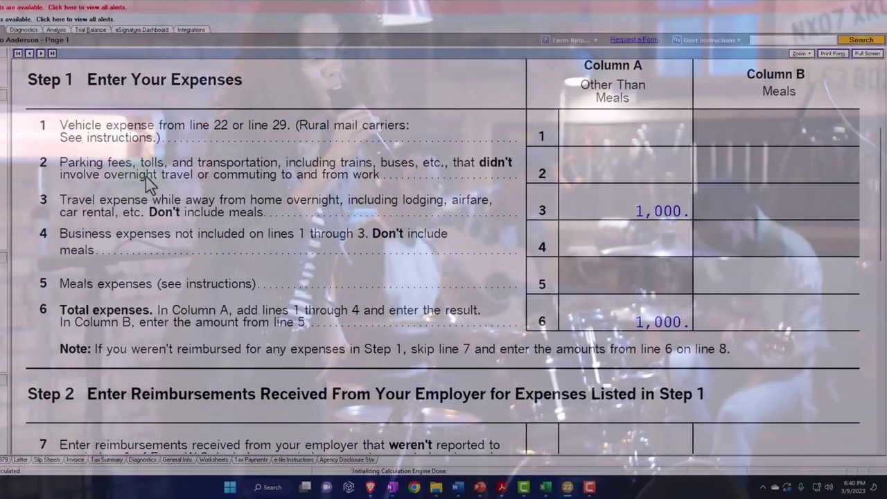
Step: Return to Schedule 1 page 2 and list the inputs behind line 12
{"action": "scroll", "coordinate": [201, 184], "scroll_direction": "up", "scroll_amount": 5}
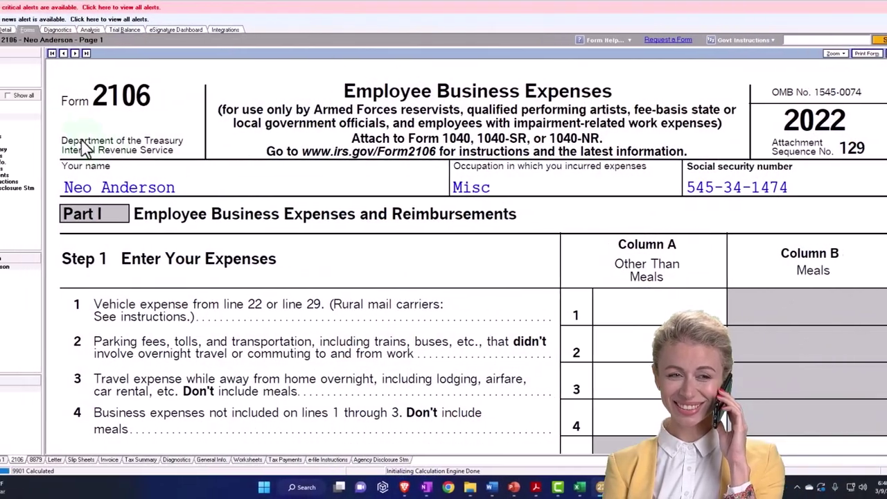
{"action": "left_click", "coordinate": [12, 126]}
{"action": "scroll", "coordinate": [303, 267], "scroll_direction": "down", "scroll_amount": 10}
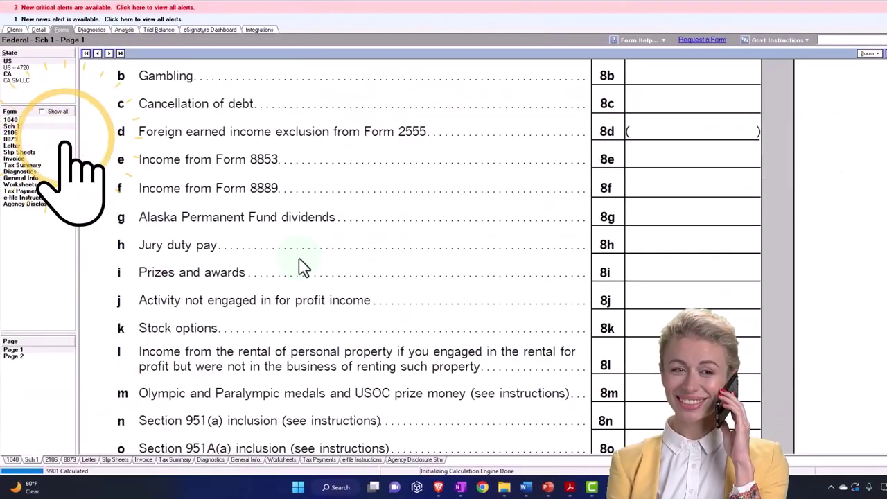
{"action": "left_click", "coordinate": [24, 367]}
{"action": "scroll", "coordinate": [494, 341], "scroll_direction": "down", "scroll_amount": 1}
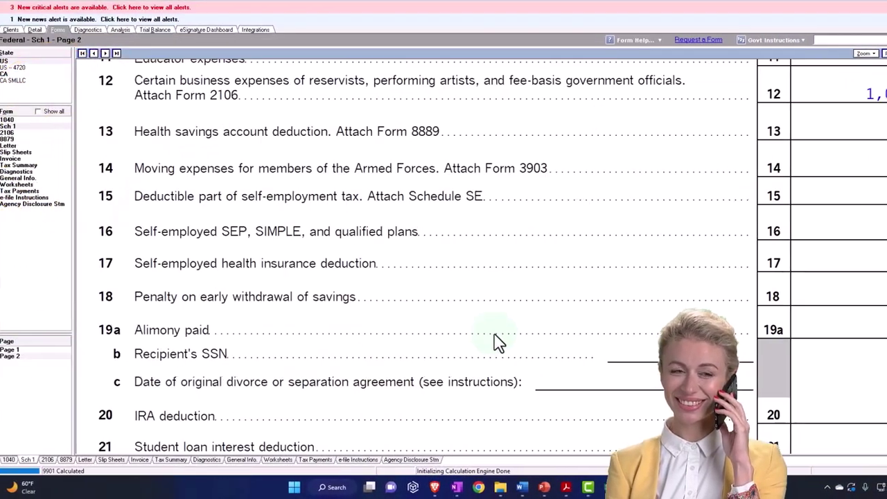
{"action": "scroll", "coordinate": [494, 340], "scroll_direction": "up", "scroll_amount": 1}
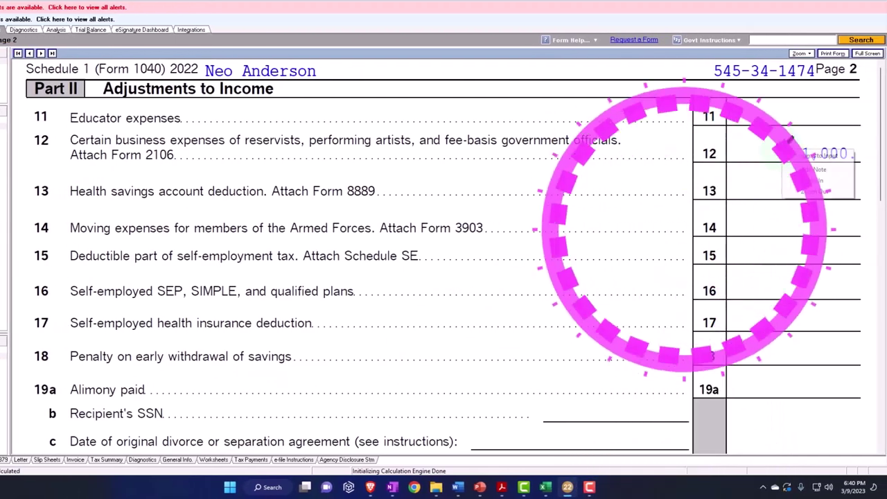
{"action": "right_click", "coordinate": [786, 156]}
{"action": "left_click", "coordinate": [790, 161]}
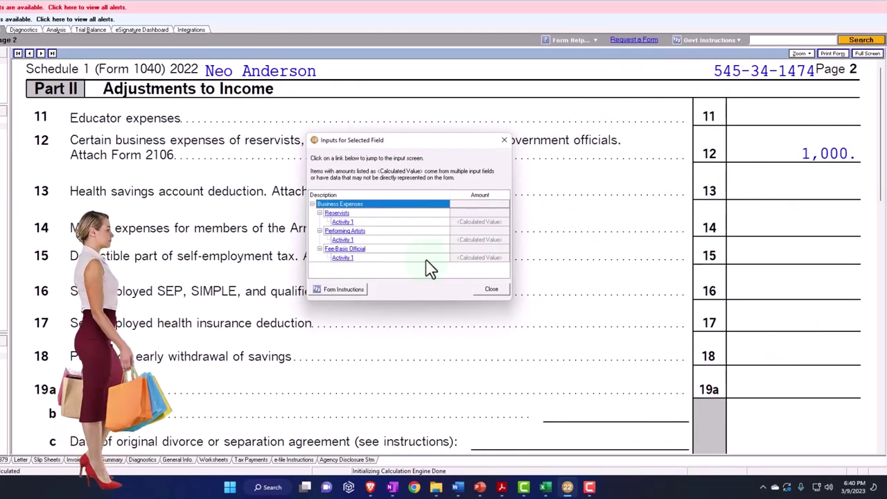
Step: Code the Fee-Basis Official Activity 1 as type 3, fee-basis government official
{"action": "left_click", "coordinate": [344, 259]}
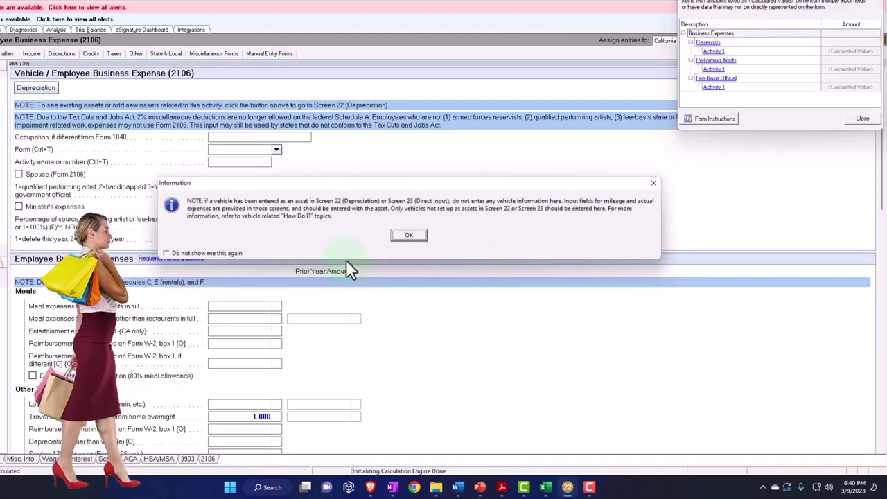
{"action": "left_click", "coordinate": [653, 184]}
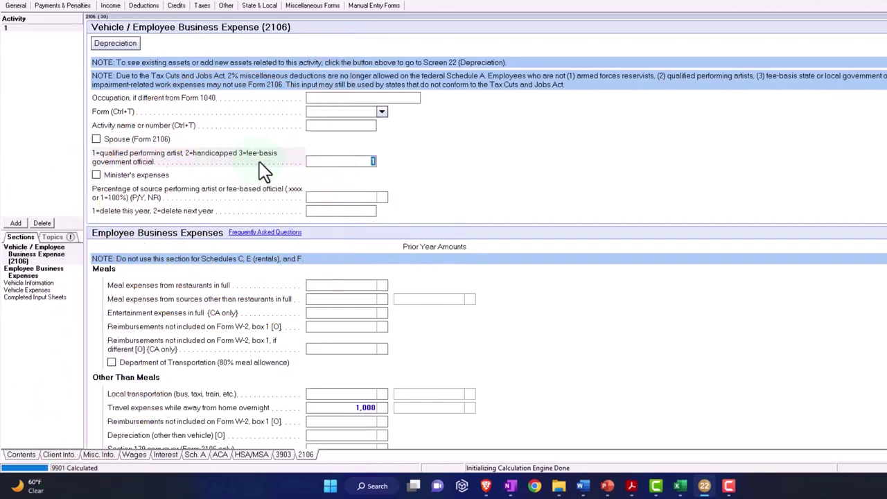
{"action": "type", "text": "3"}
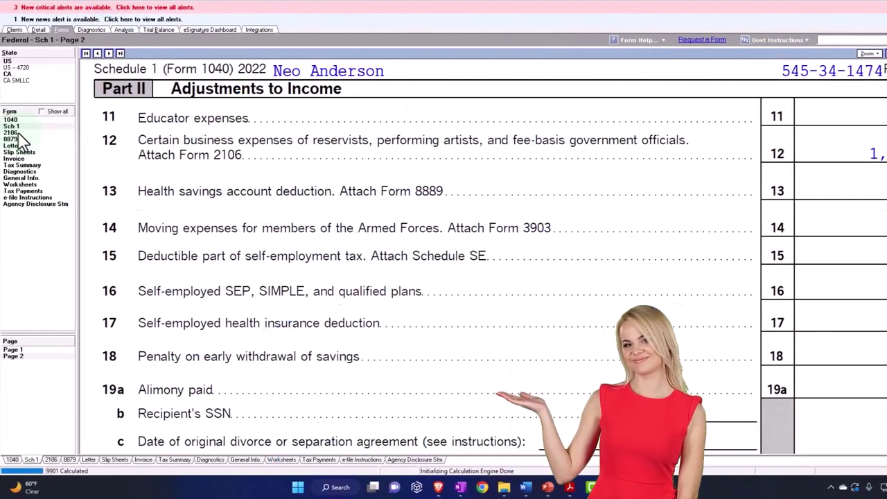
Step: Verify the 1,000 expense on Form 2106 lines 8–9 and Schedule 1 line 12
{"action": "left_click", "coordinate": [16, 133]}
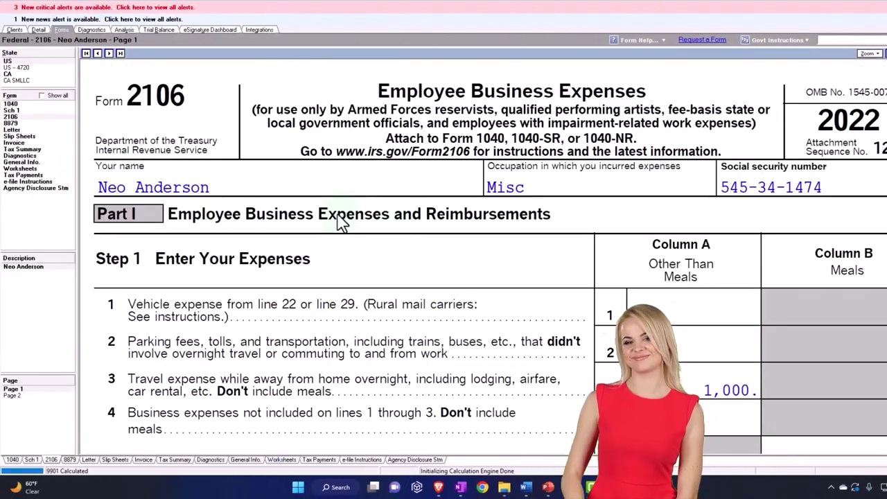
{"action": "scroll", "coordinate": [461, 259], "scroll_direction": "down", "scroll_amount": 5}
{"action": "scroll", "coordinate": [460, 256], "scroll_direction": "down", "scroll_amount": 3}
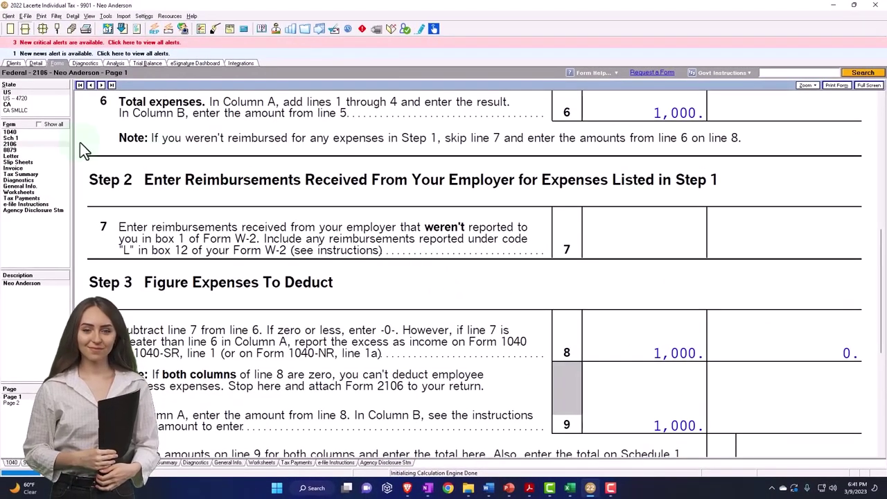
{"action": "left_click", "coordinate": [11, 138]}
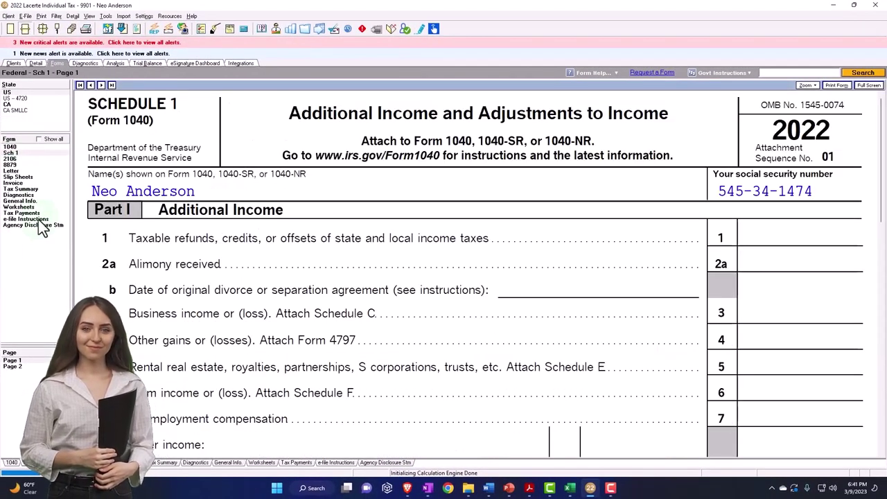
{"action": "left_click", "coordinate": [27, 367]}
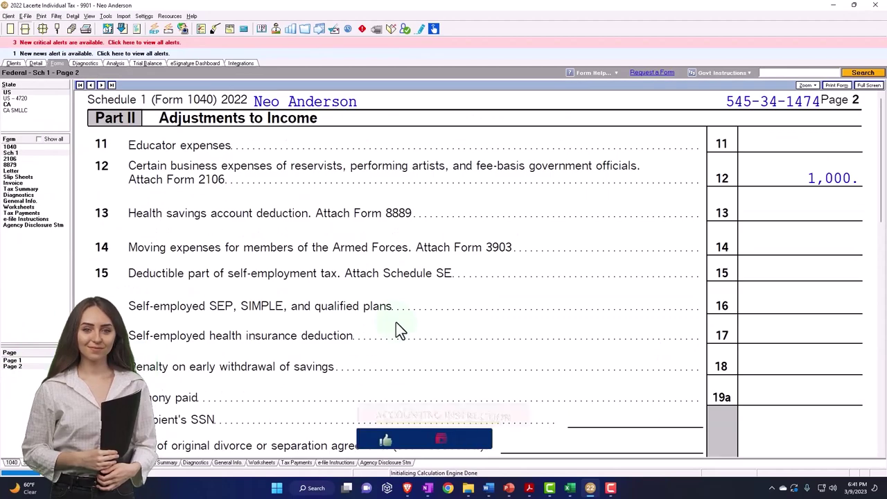
Step: Confirm Form 1040 shows 1,000 on line 10, 99,000 AGI and 86,050 taxable income
{"action": "left_click", "coordinate": [10, 148]}
{"action": "scroll", "coordinate": [383, 326], "scroll_direction": "down", "scroll_amount": 10}
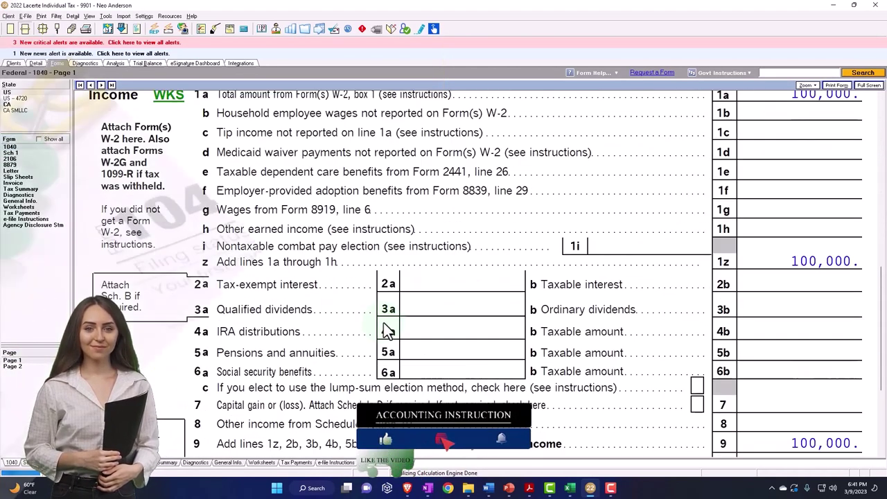
{"action": "scroll", "coordinate": [388, 331], "scroll_direction": "down", "scroll_amount": 4}
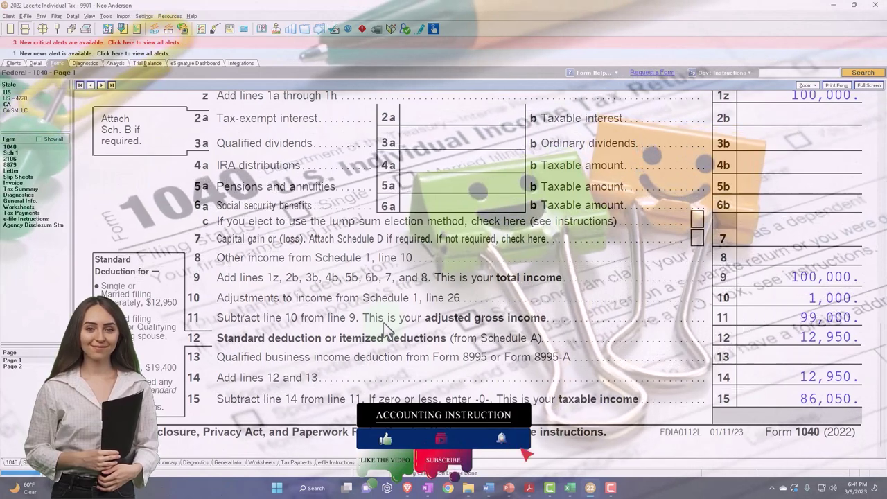